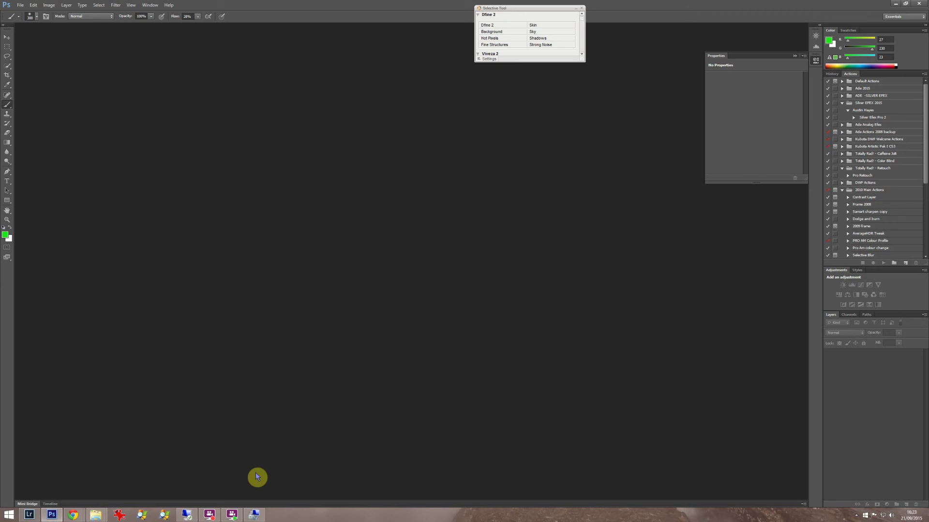
Step: Open '154 ribblesdale yorkshire landscape.jpg' from the big_jpg folder in IrfanView
mouse_move(99, 517)
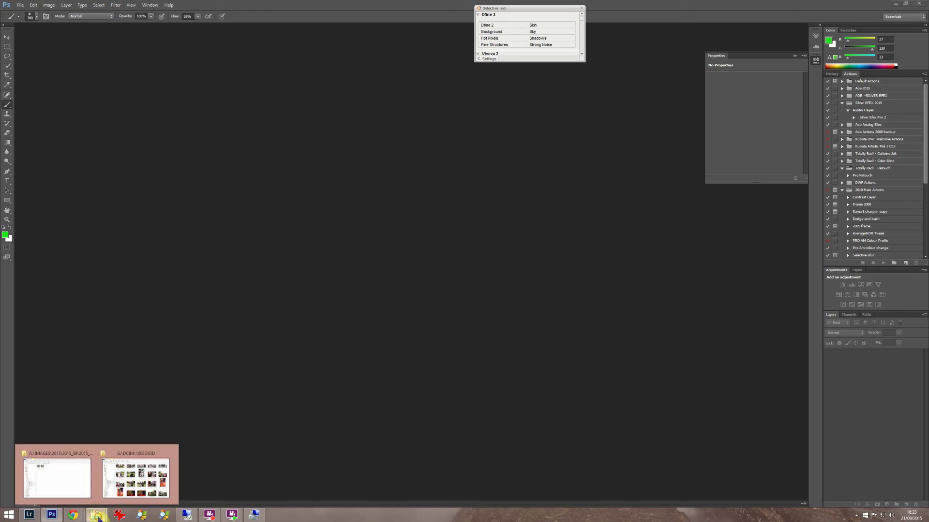
click(73, 482)
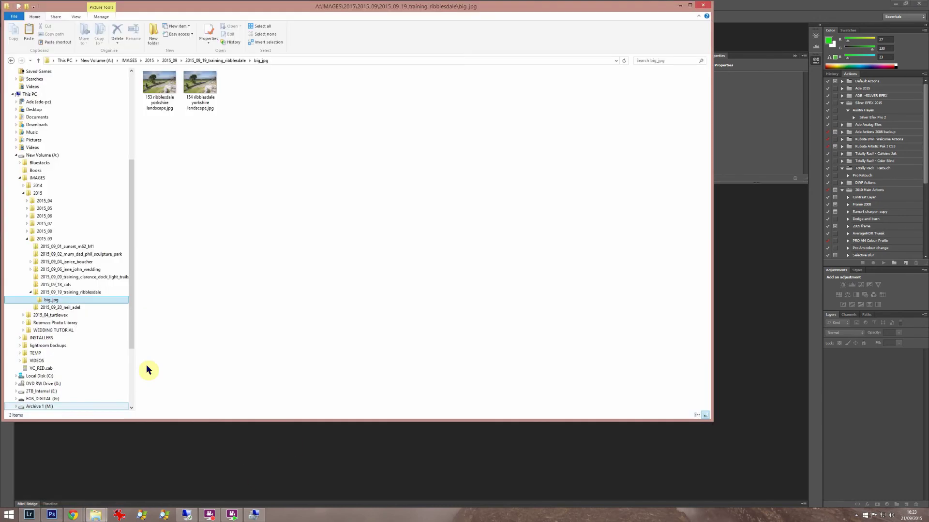
double_click(200, 92)
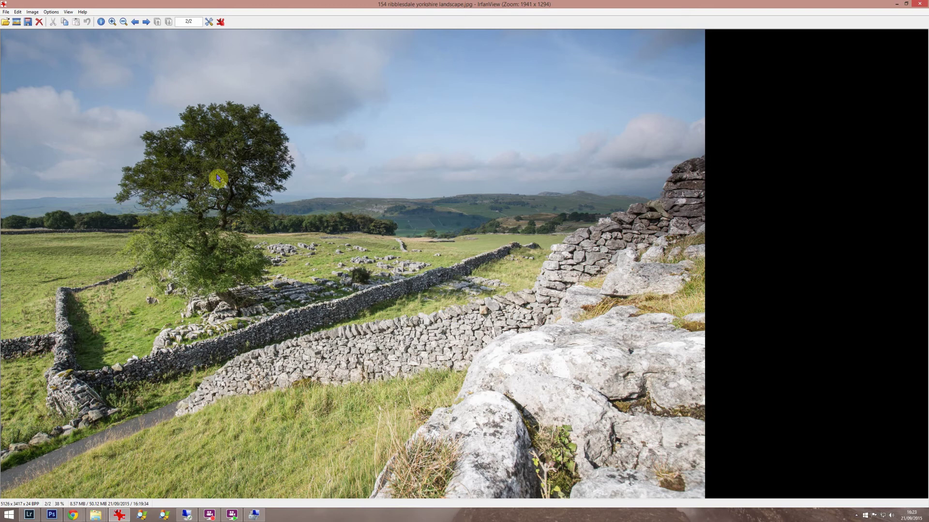
key(space)
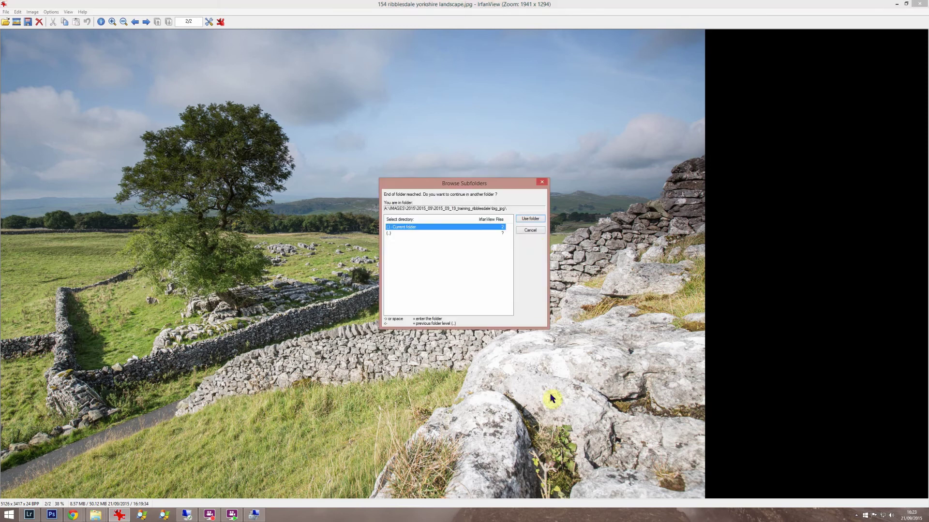
click(530, 230)
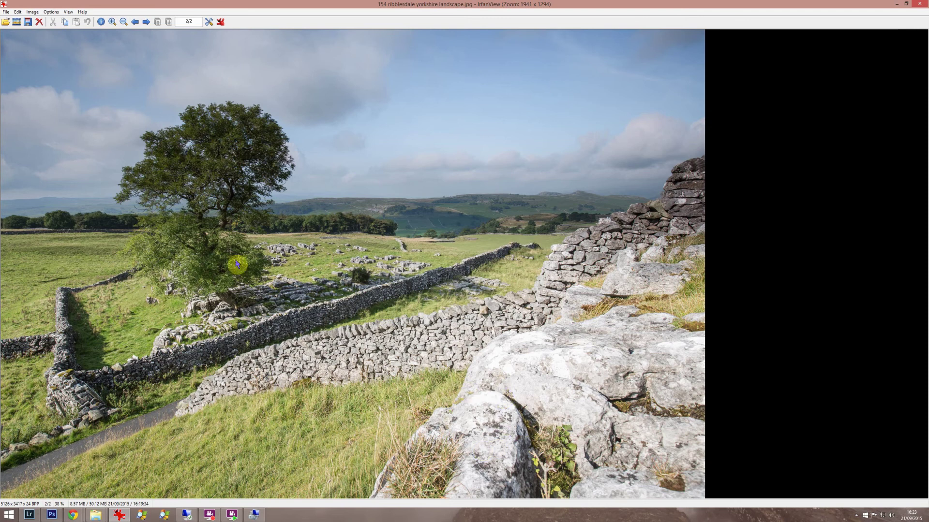
key(Delete)
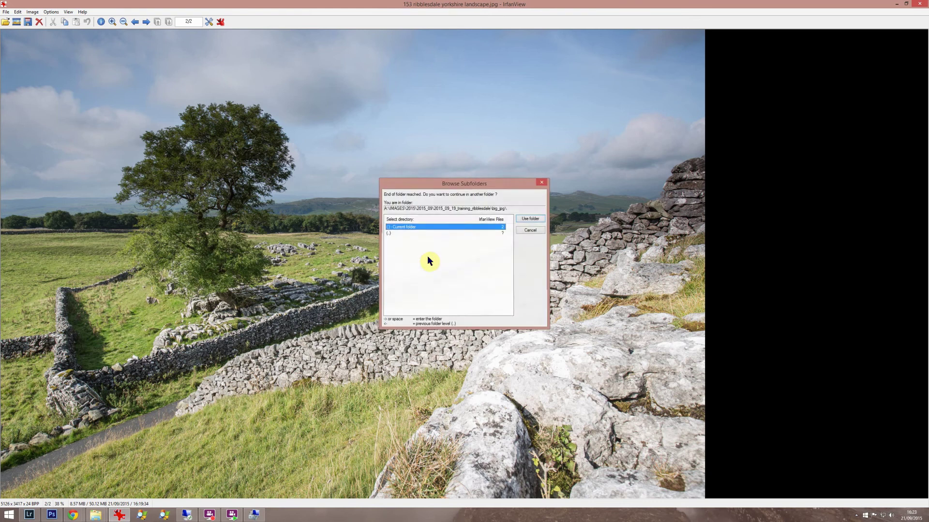
key(Return)
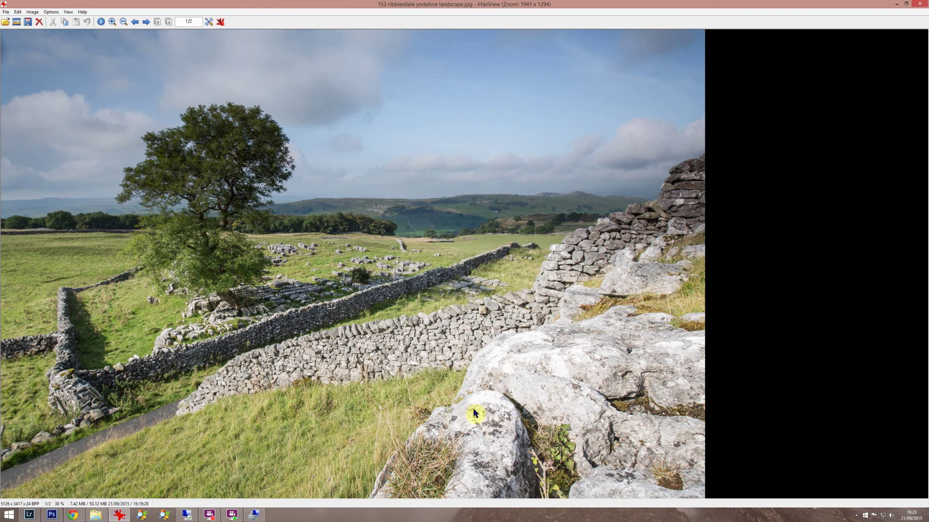
drag(462, 374, 663, 498)
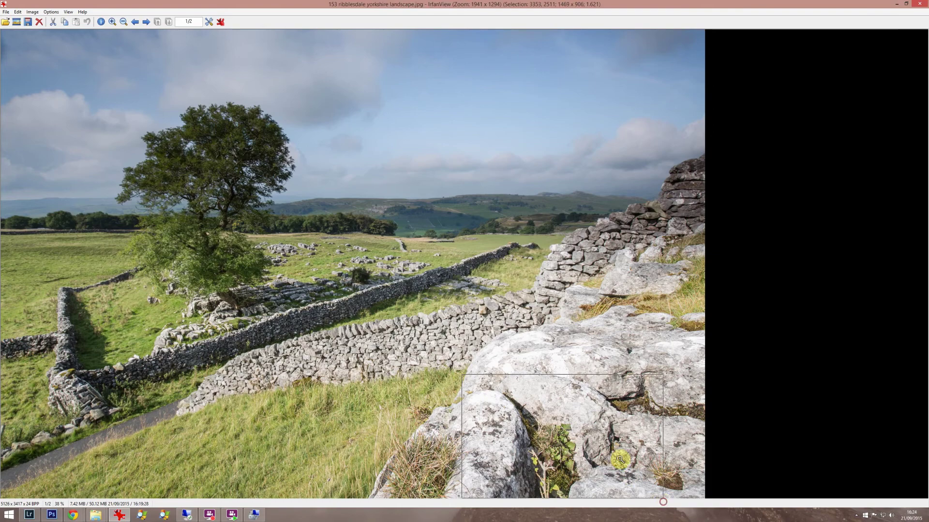
click(571, 431)
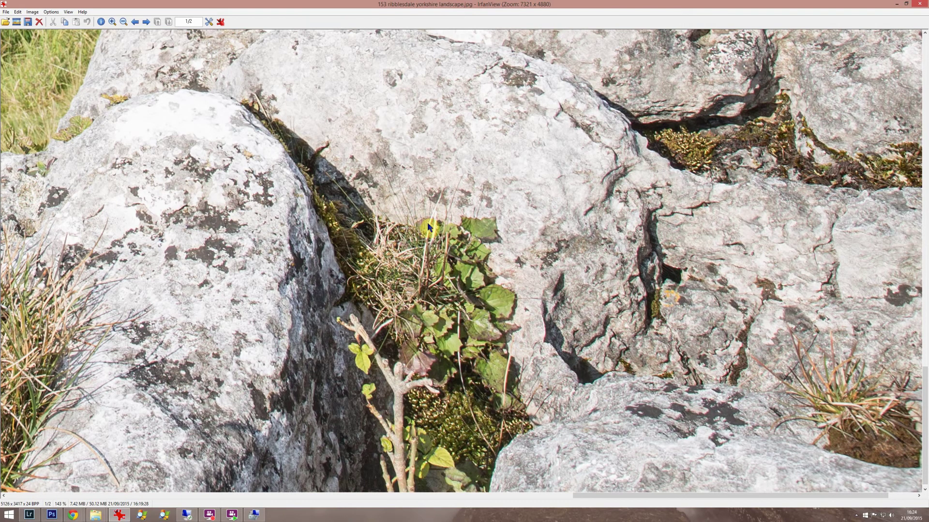
Step: Zoom into the foreground rocks of photo 154 to check sharpness, then return to photo 153
key(space)
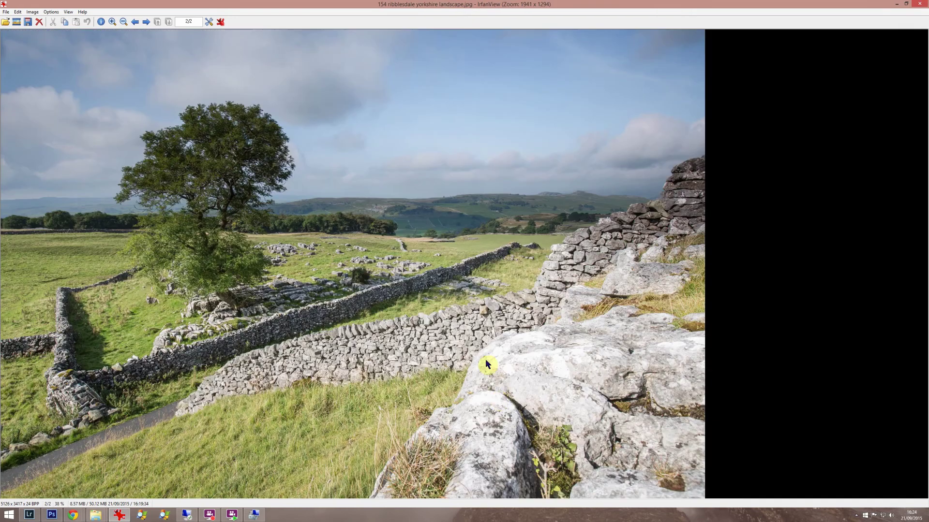
drag(486, 367, 699, 498)
click(648, 479)
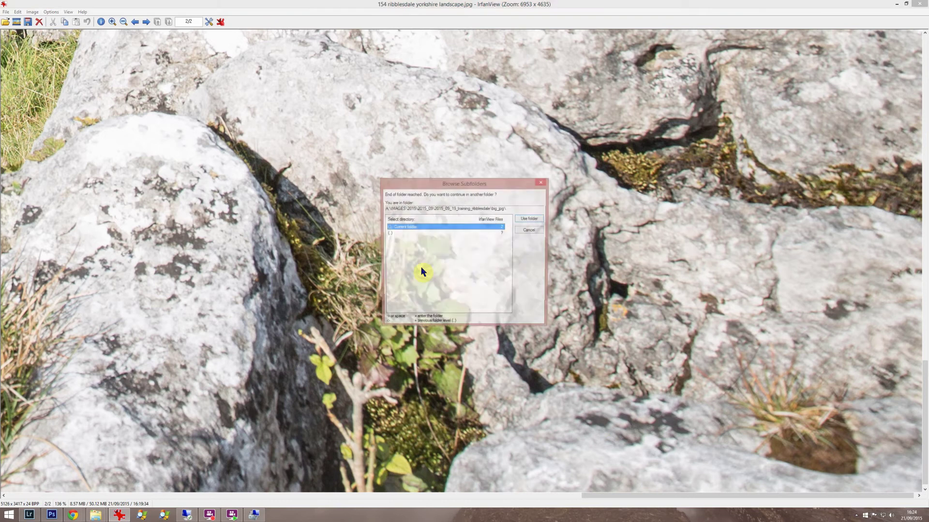
key(Return)
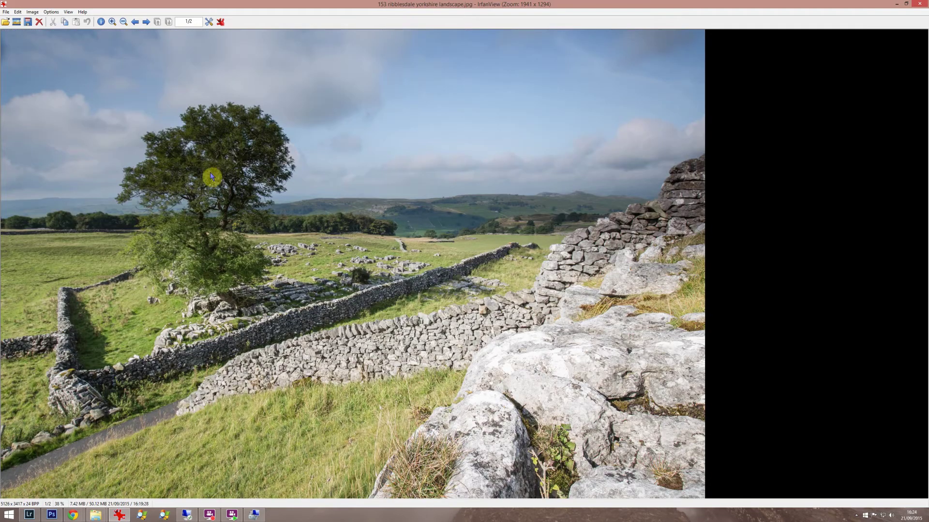
Step: Flip repeatedly between photos 153 and 154 to compare focus, ending on 153
key(Right)
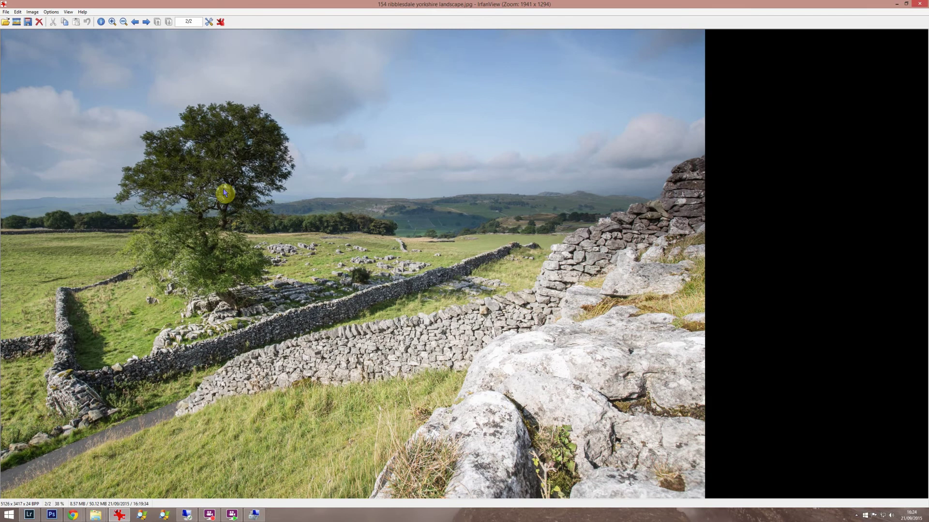
key(Left)
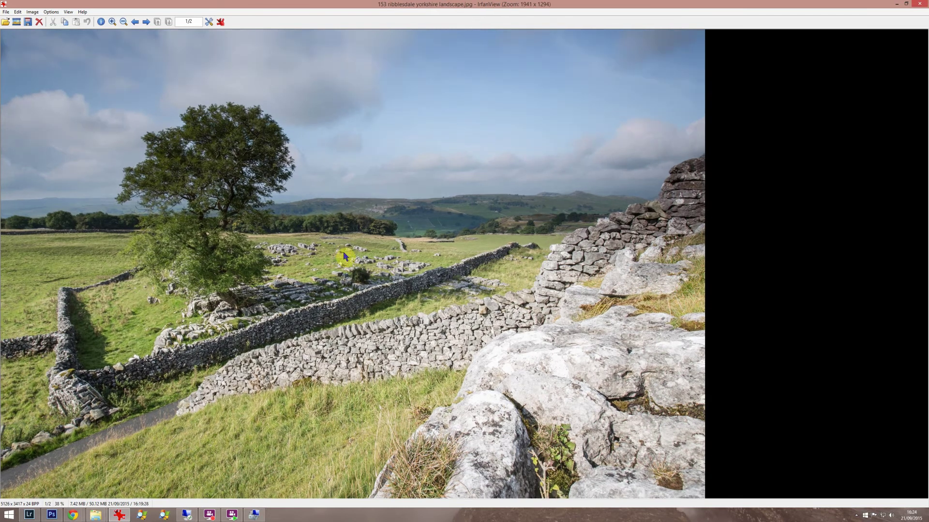
key(Right)
key(Left)
key(Right)
key(Left)
key(Right)
key(Left)
key(Right)
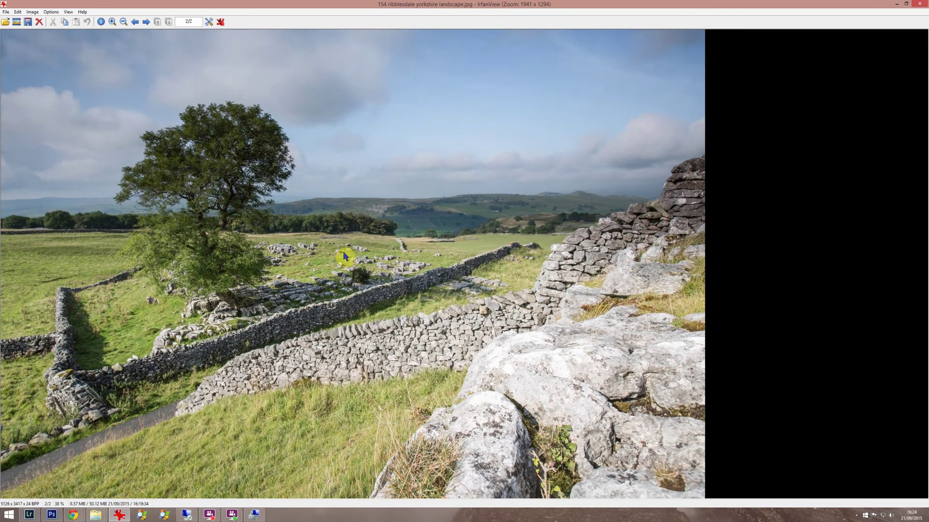
key(Left)
key(Right)
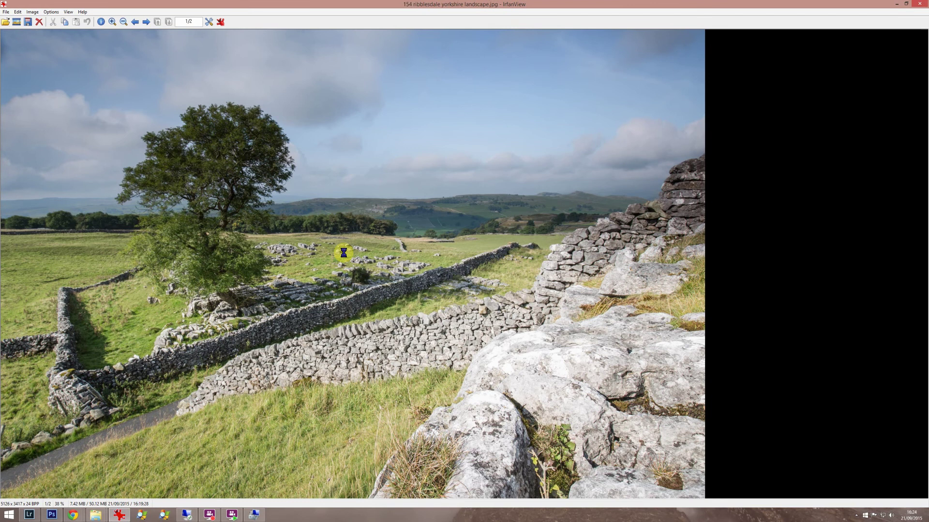
key(Left)
key(Right)
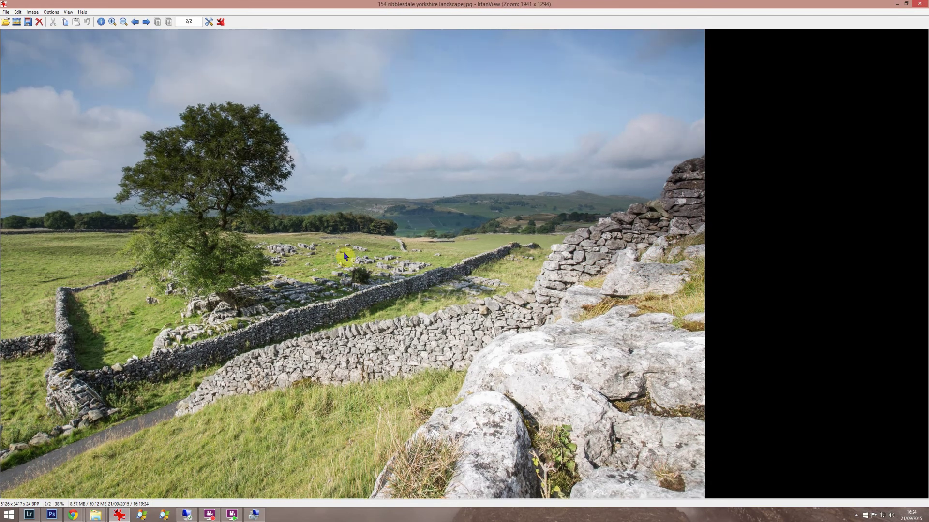
key(Left)
key(Right)
key(Left)
key(Right)
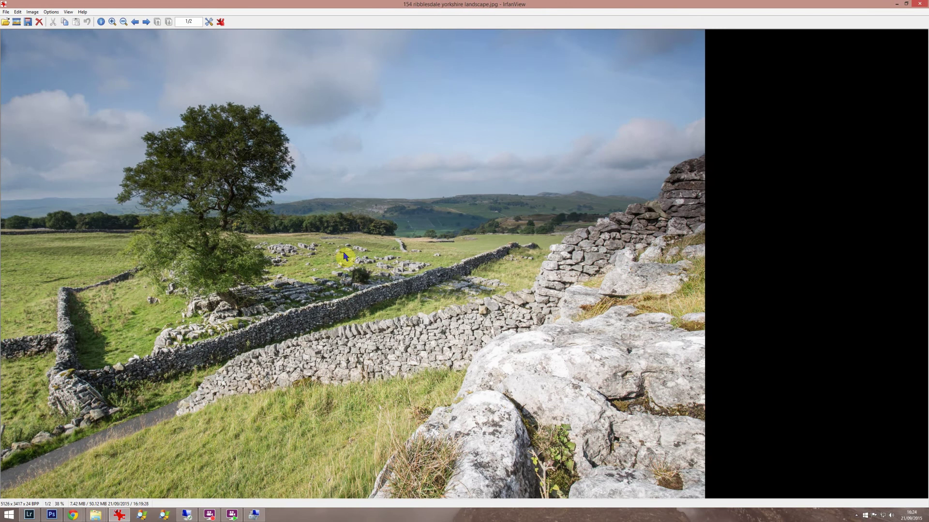
key(Left)
Step: In Lightroom, select raw photos 153 and 154 together in the filmstrip
click(30, 514)
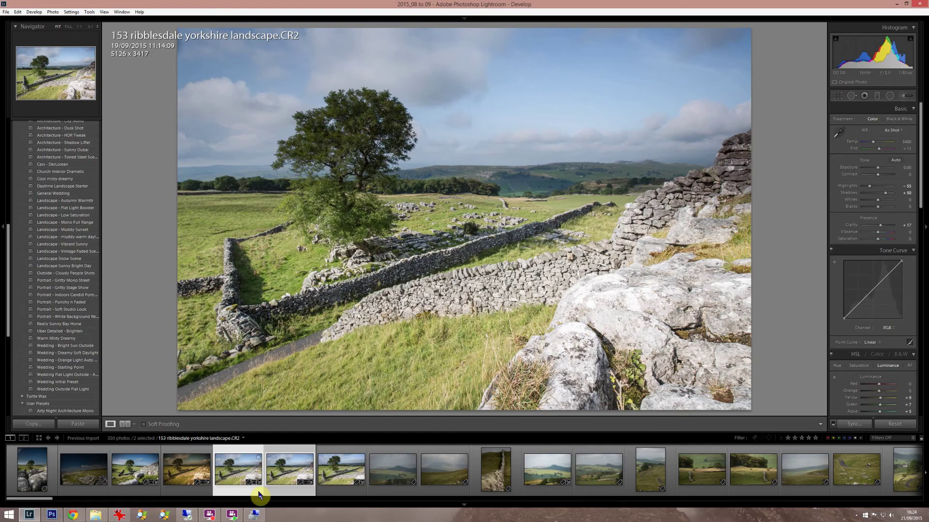
click(253, 490)
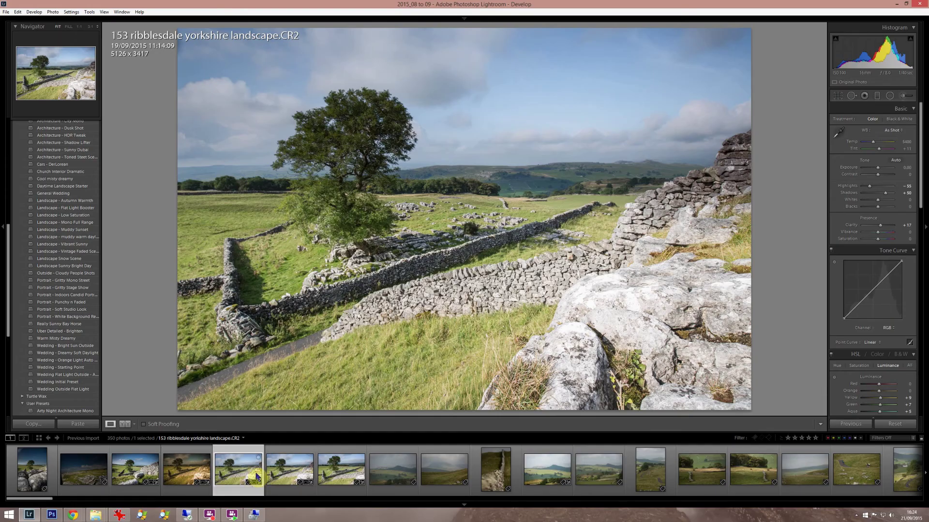
shift+click(285, 490)
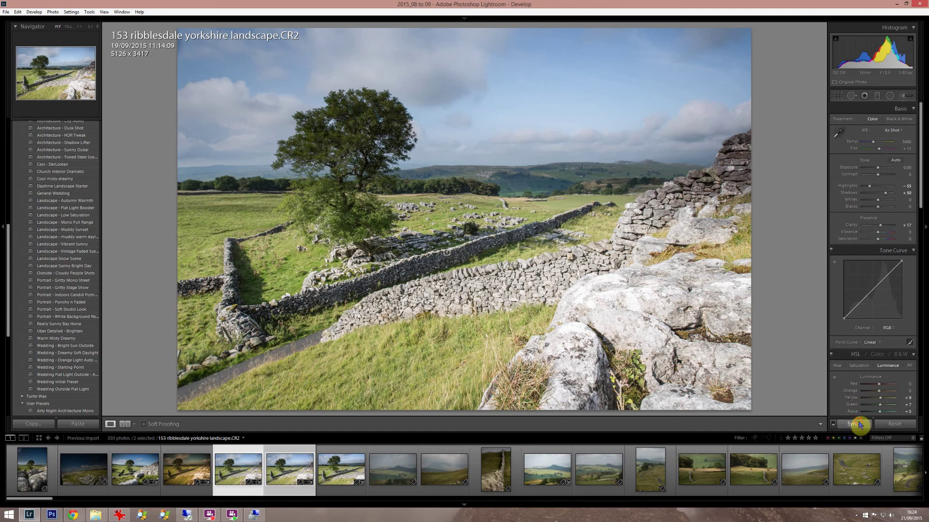
Step: Open the Sync settings dialog, cancel it, and return to the big_jpg folder window
click(854, 423)
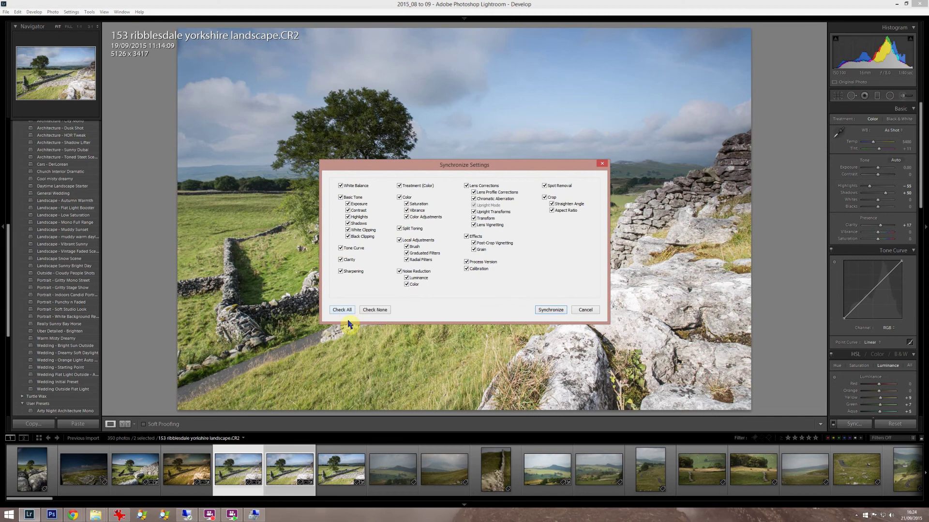
click(588, 309)
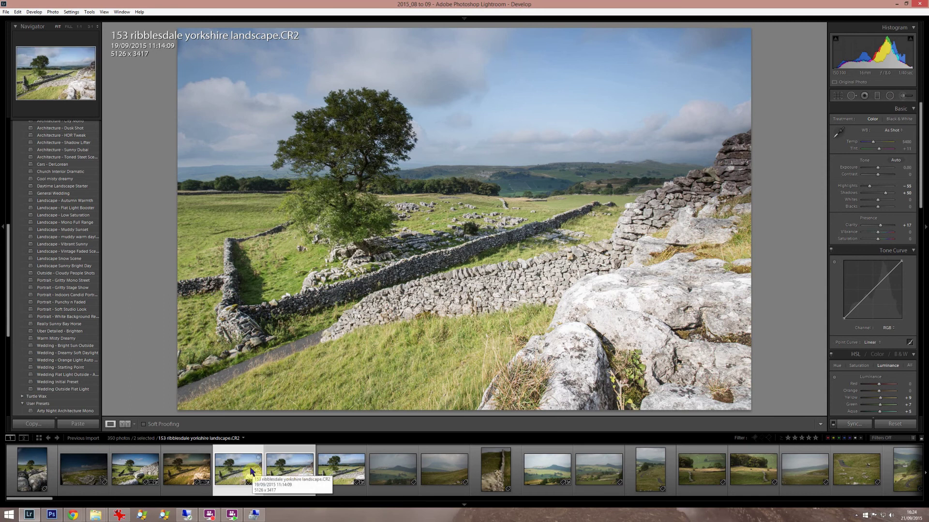
key(alt+Tab)
key(alt+Tab)
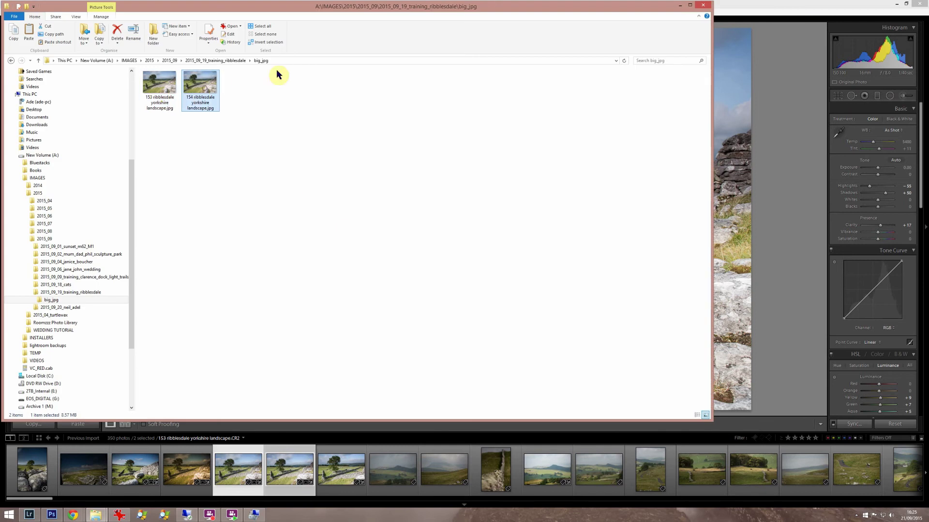
Step: Show the big_jpg folder's full path in the address bar, then switch to Photoshop
click(305, 60)
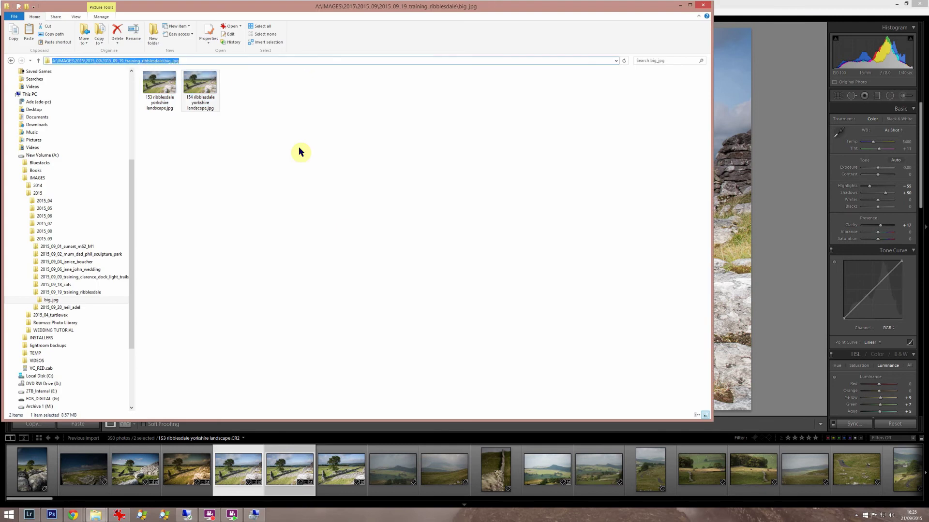
key(alt+Tab)
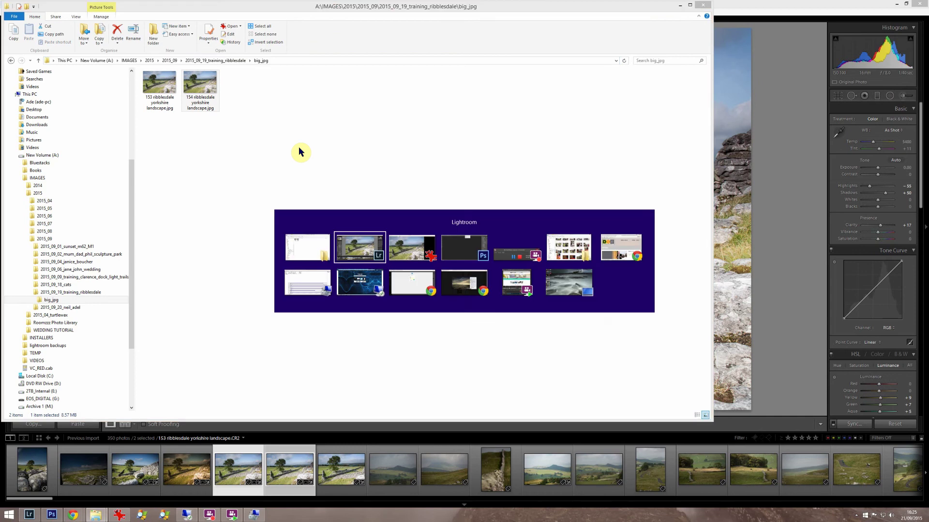
key(alt+Tab)
key(alt+Tab)
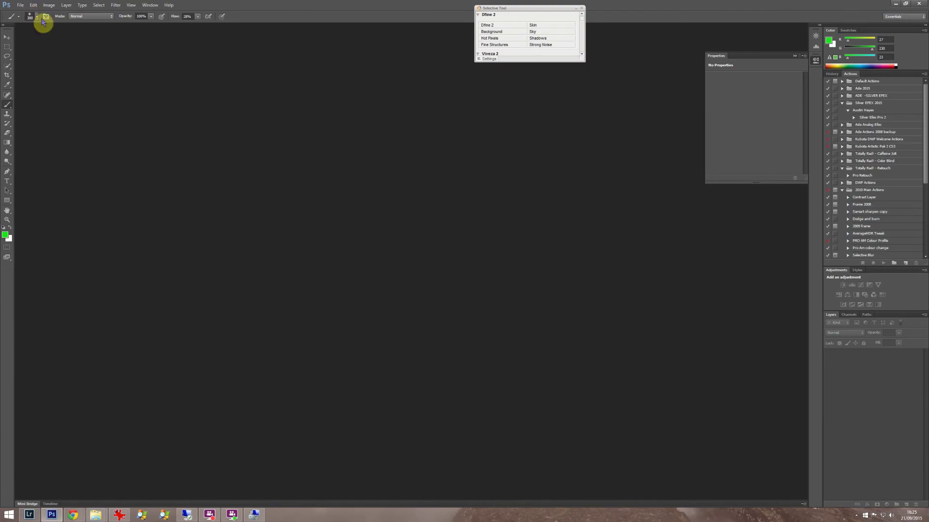
Step: Use Load Files into Stack with JPEGs 153 and 154, ticking Attempt to Automatically Align Source Images
click(20, 5)
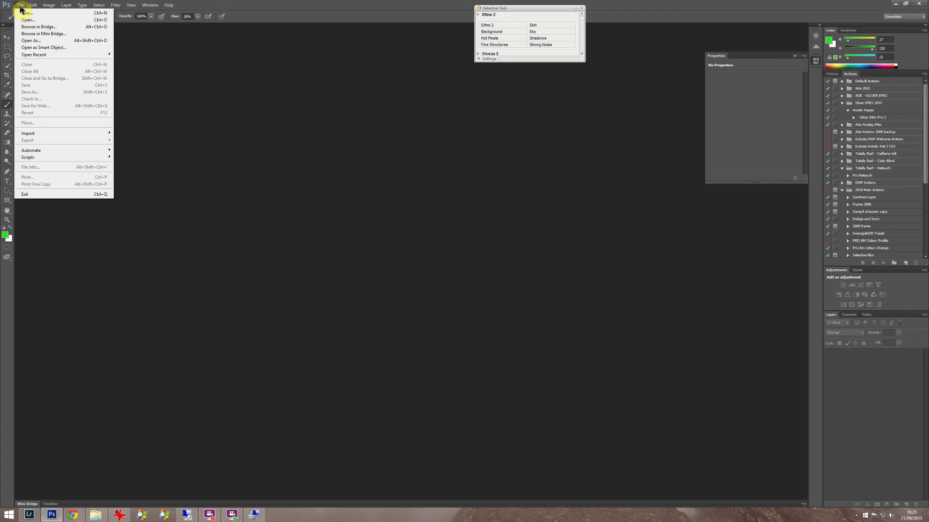
mouse_move(103, 159)
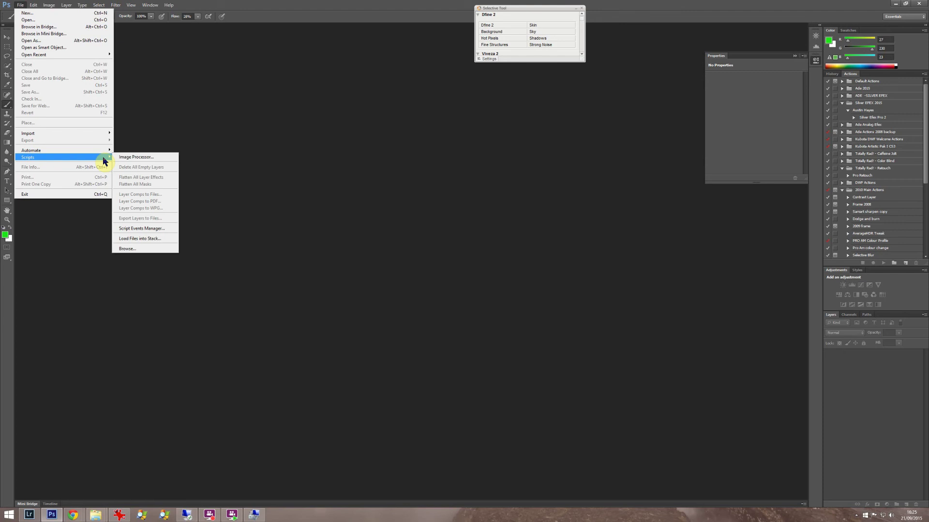
click(168, 239)
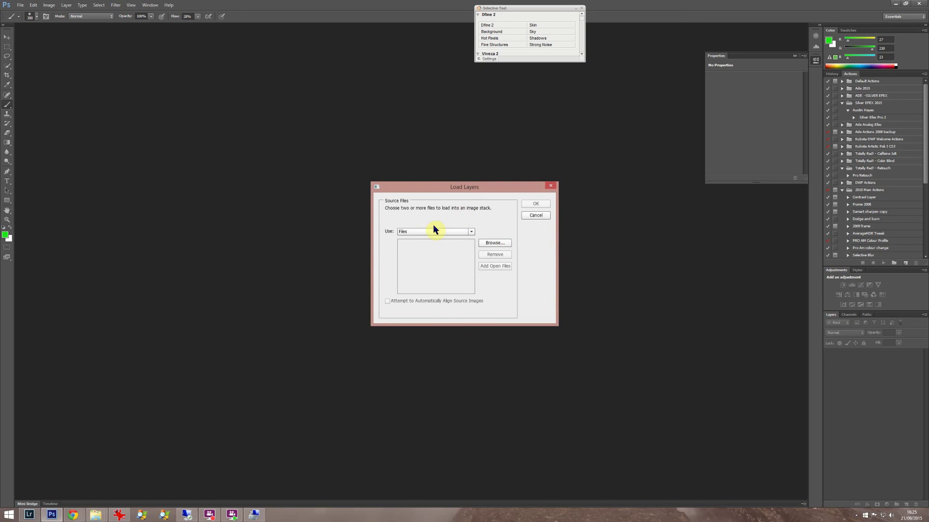
click(489, 243)
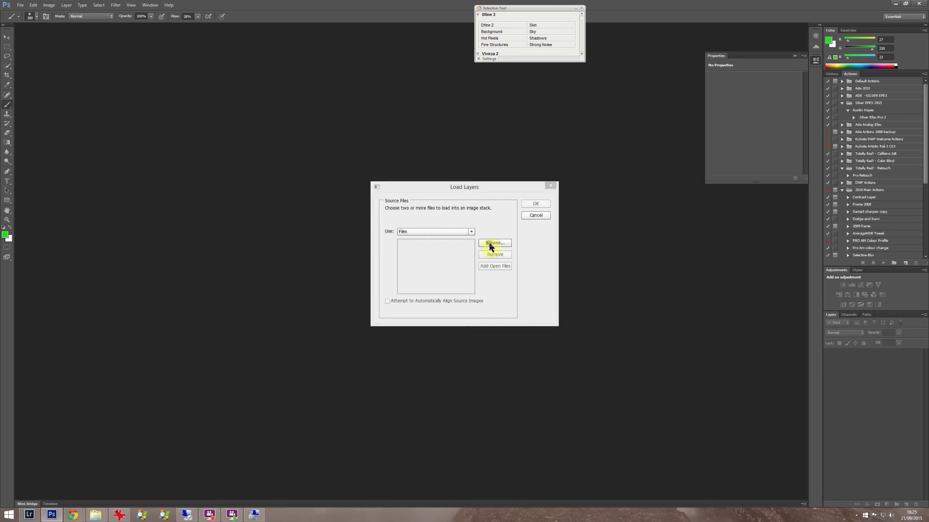
click(420, 168)
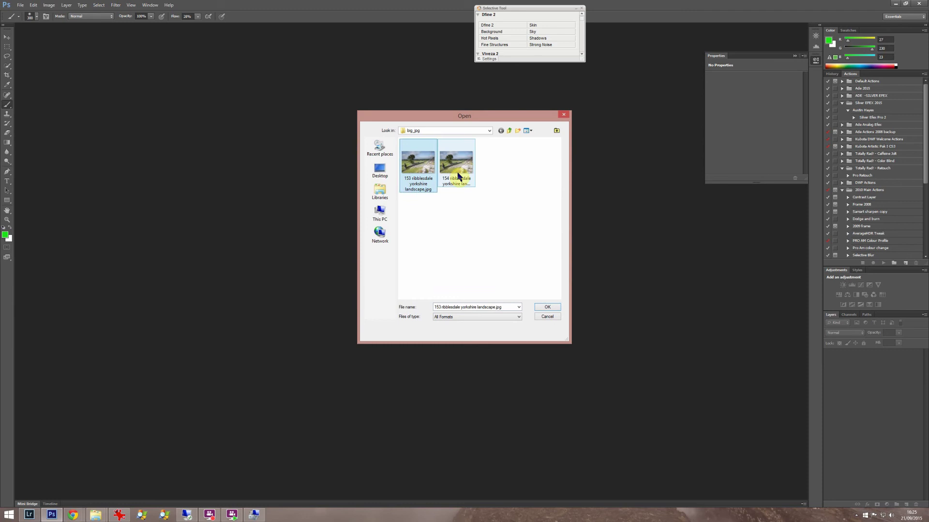
shift+click(454, 167)
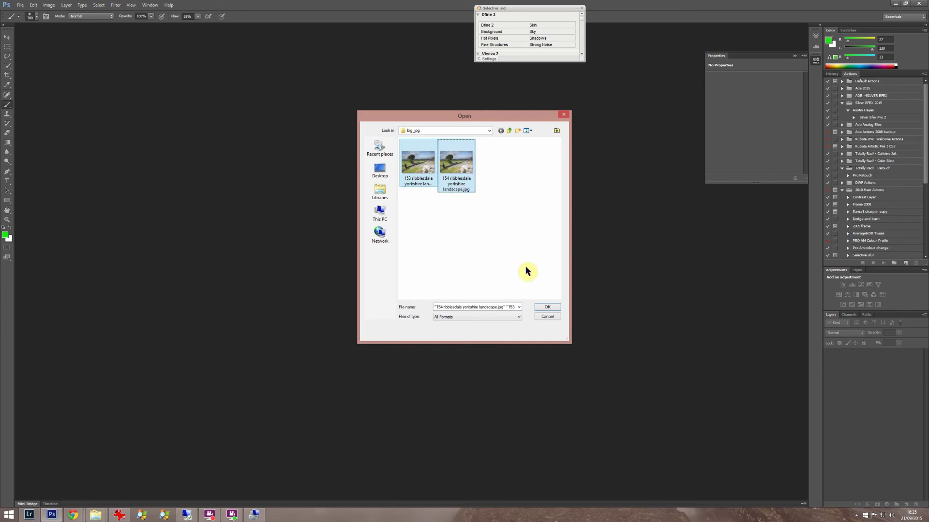
click(539, 307)
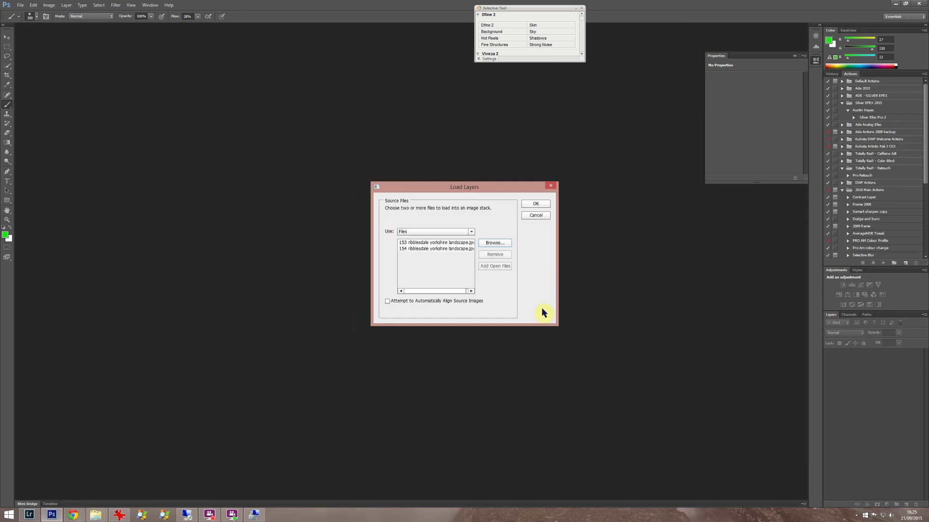
click(387, 301)
Step: Load the aligned stack, then toggle the 153 and 154 layers' visibility to compare focus
click(535, 203)
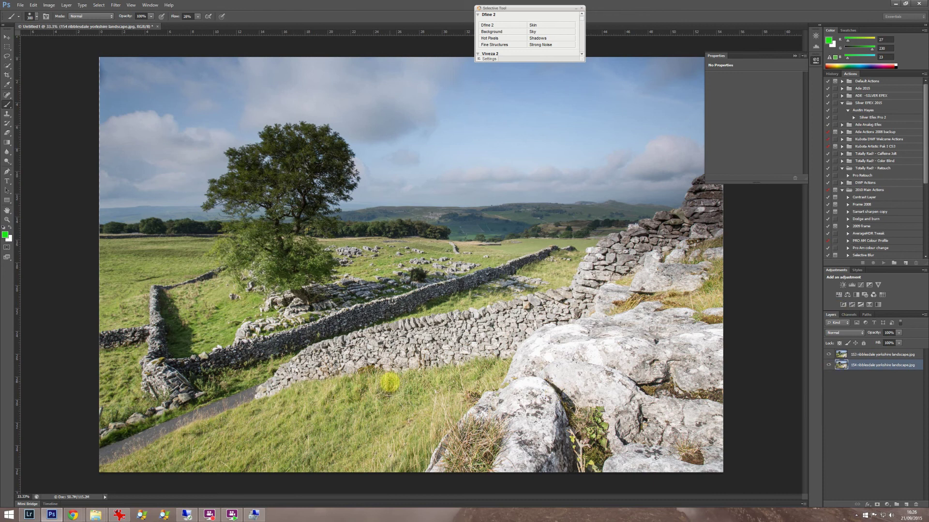
click(829, 366)
click(826, 358)
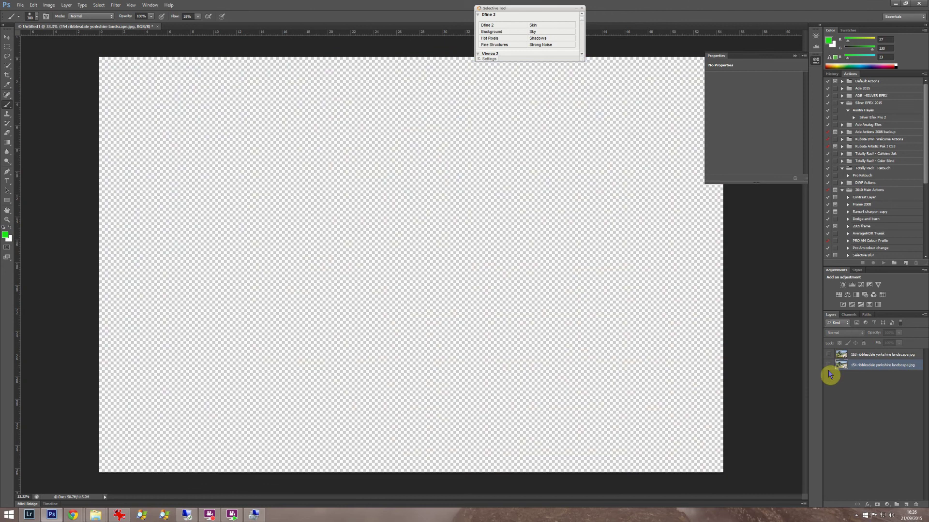
click(828, 365)
click(829, 358)
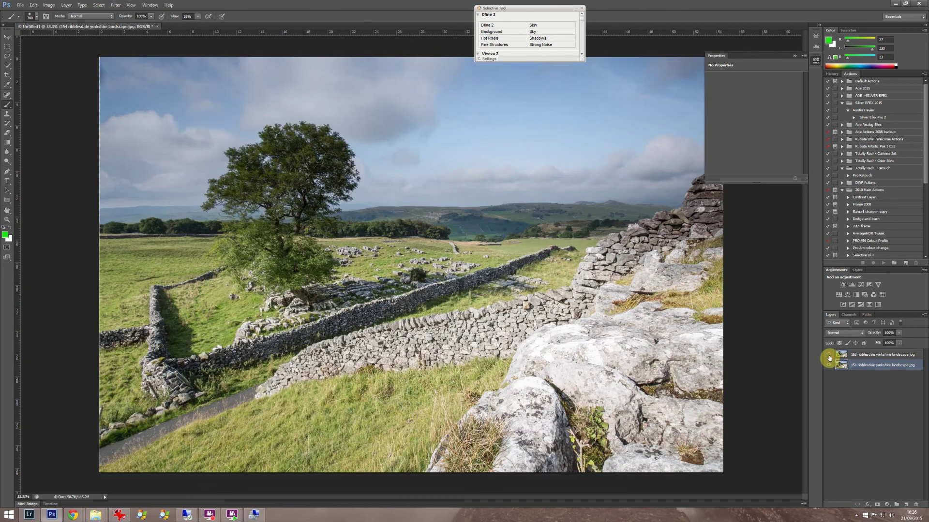
click(829, 365)
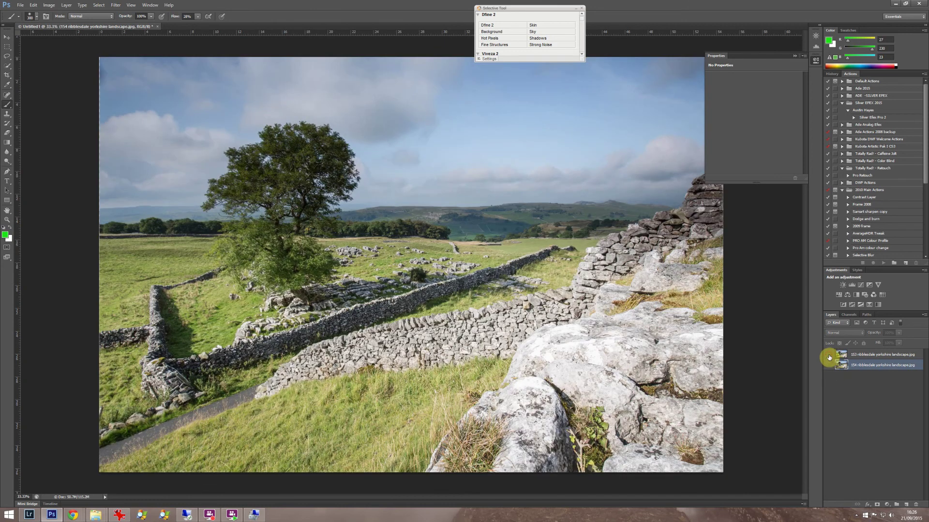
click(829, 358)
click(829, 365)
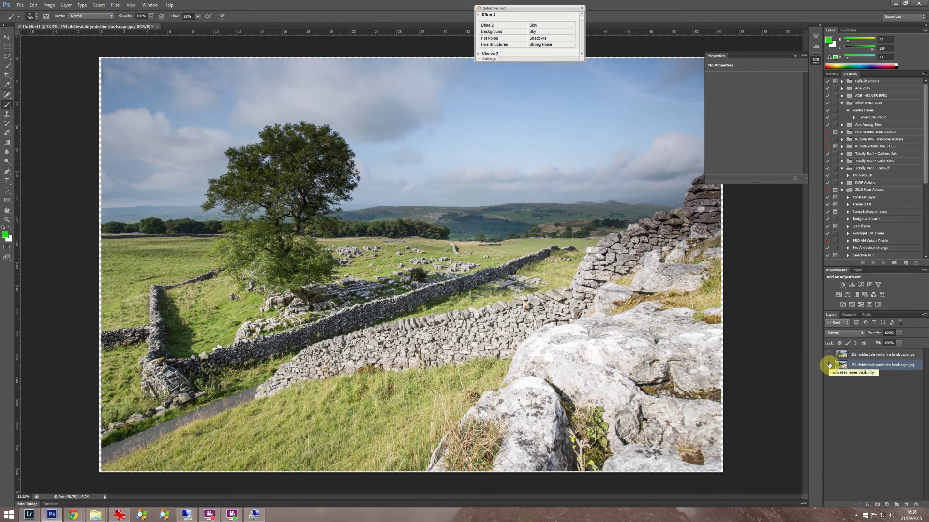
click(830, 357)
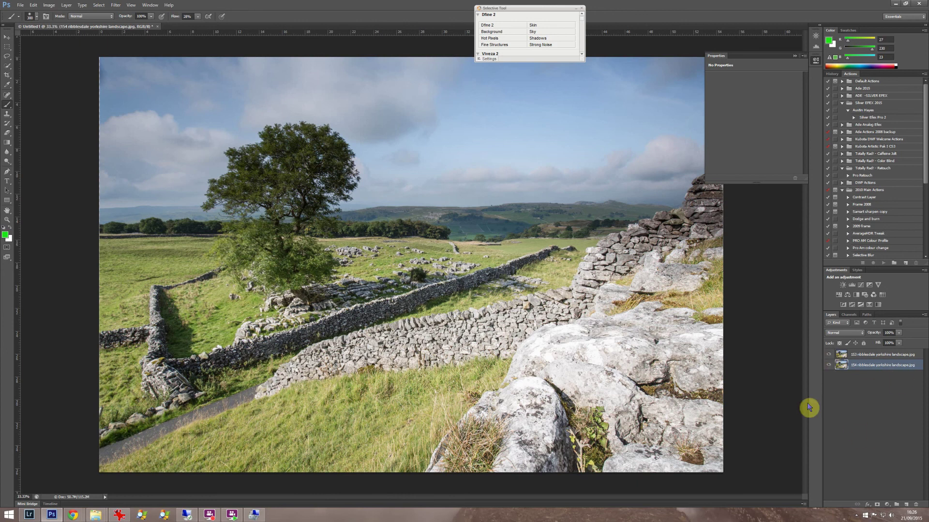
Step: Select both the 153 and 154 layers together in the Layers panel
shift+click(866, 355)
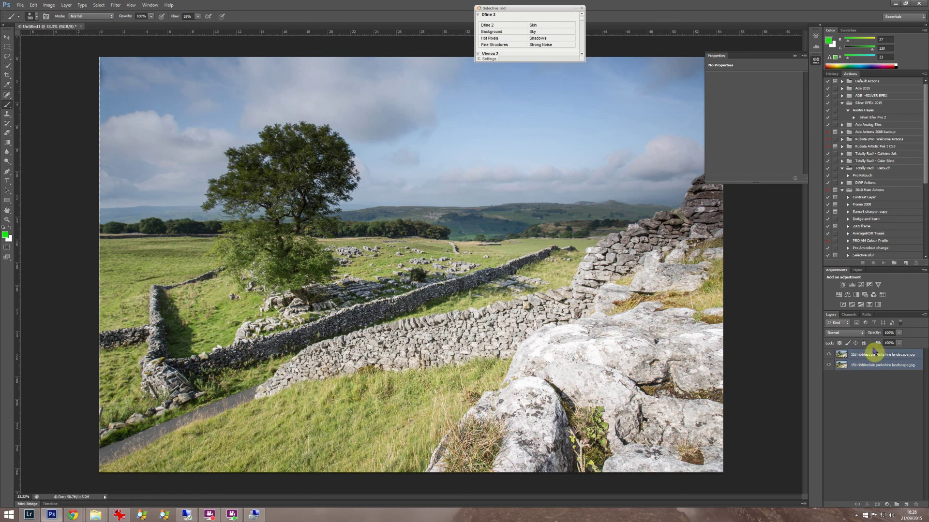
click(855, 366)
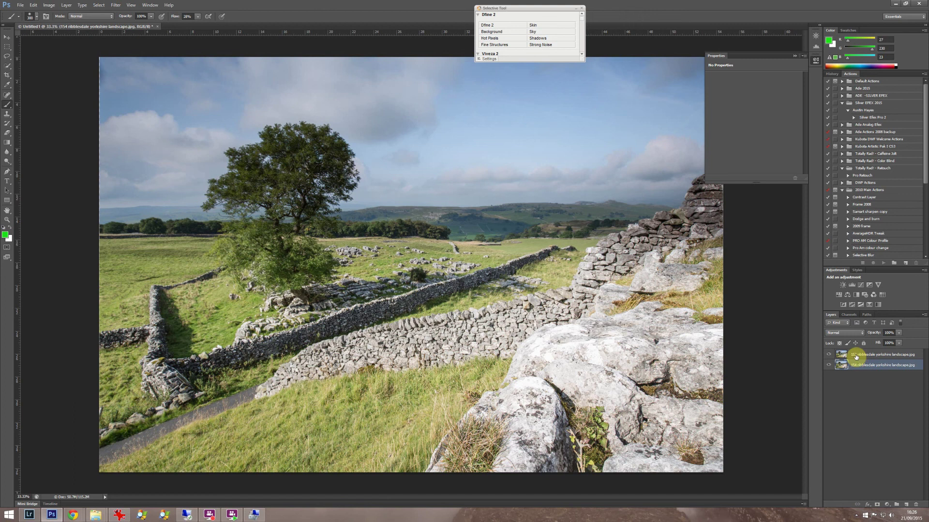
shift+click(855, 357)
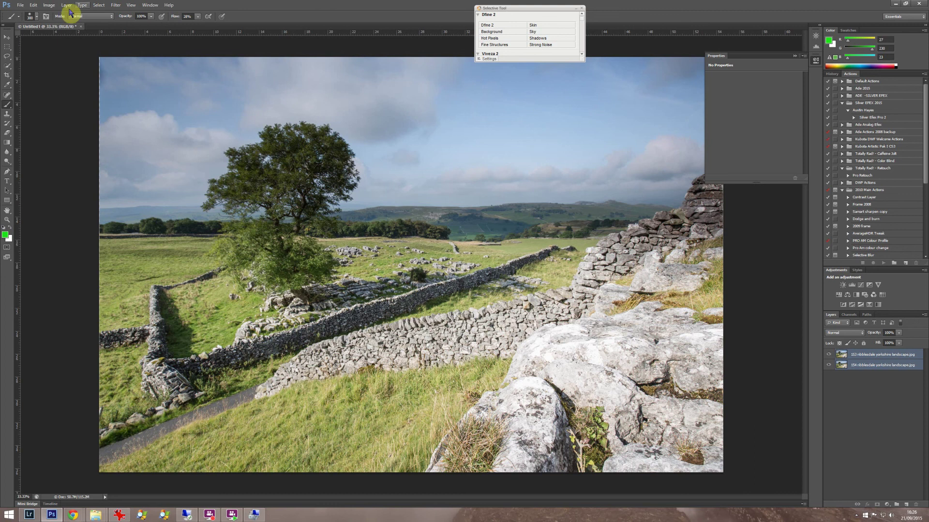
Step: Auto-Blend the two layers using Stack Images with Seamless Tones and Colors
click(49, 6)
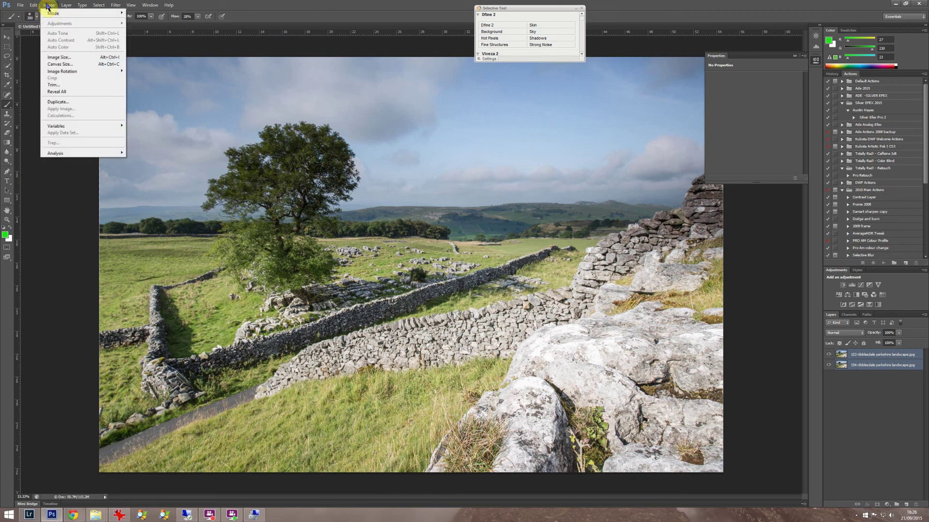
mouse_move(32, 8)
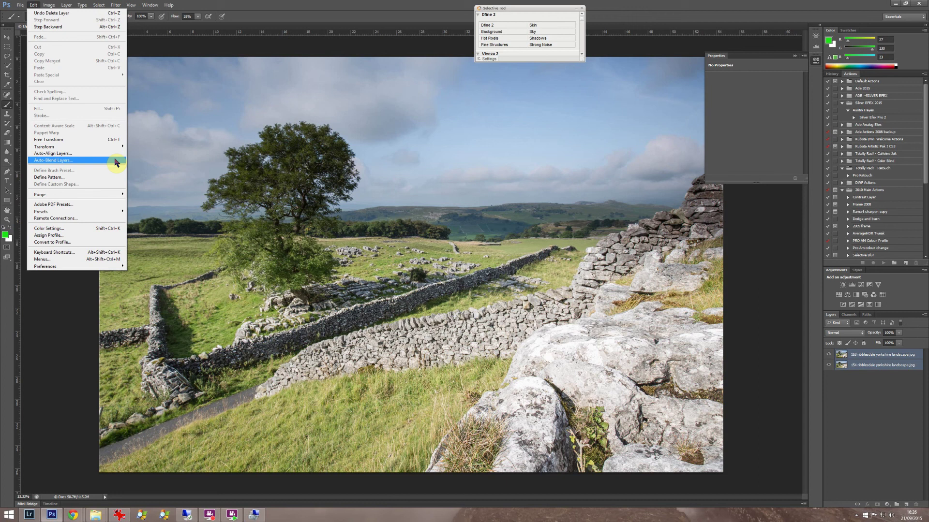
click(116, 161)
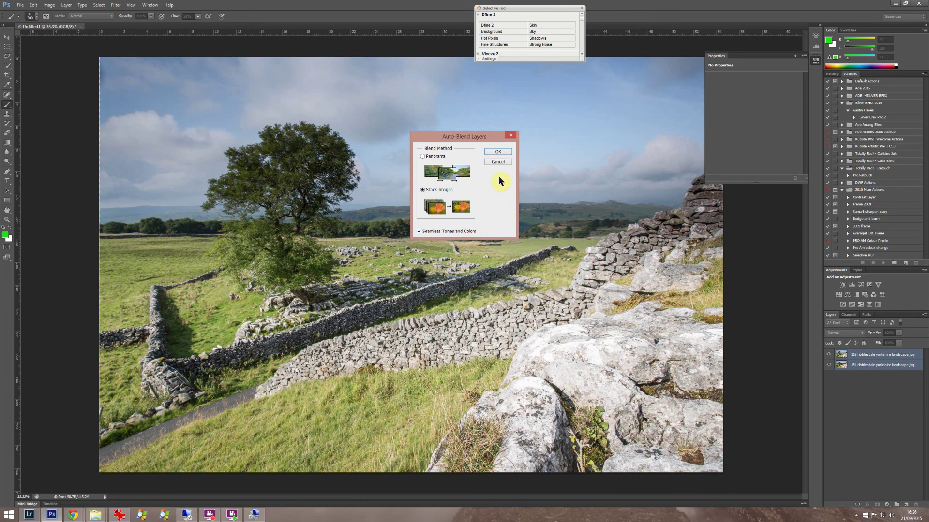
click(504, 151)
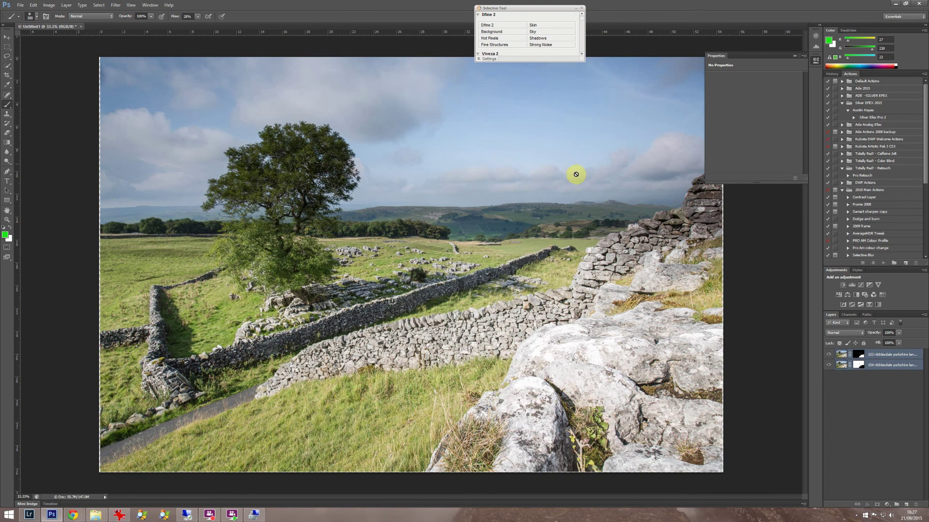
click(829, 365)
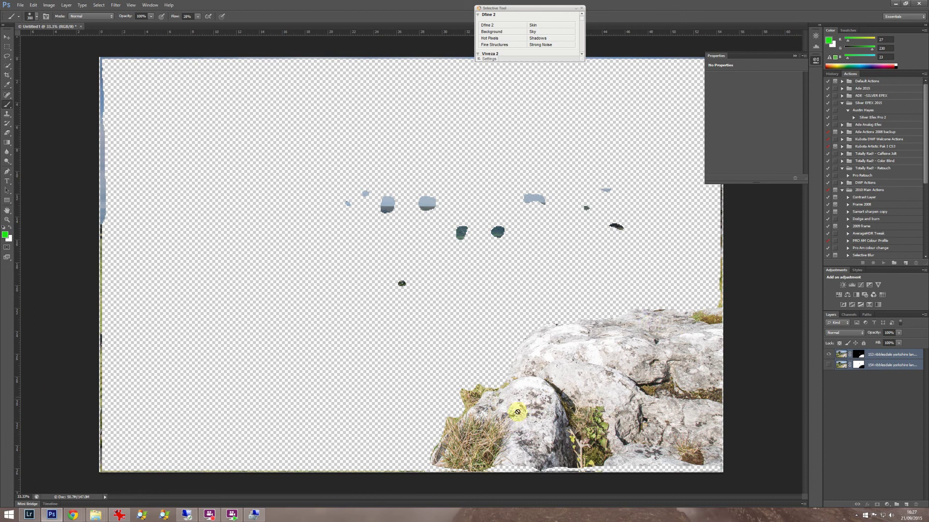
click(829, 355)
click(828, 365)
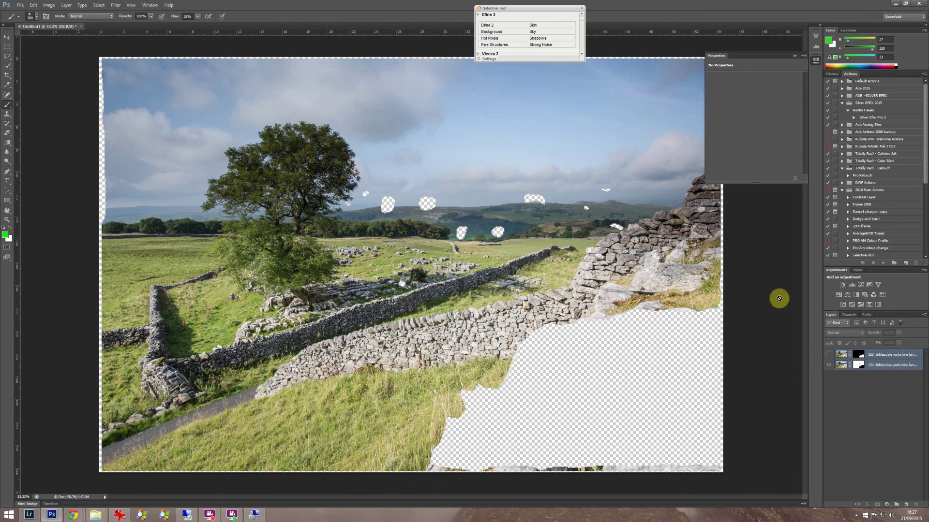
click(830, 355)
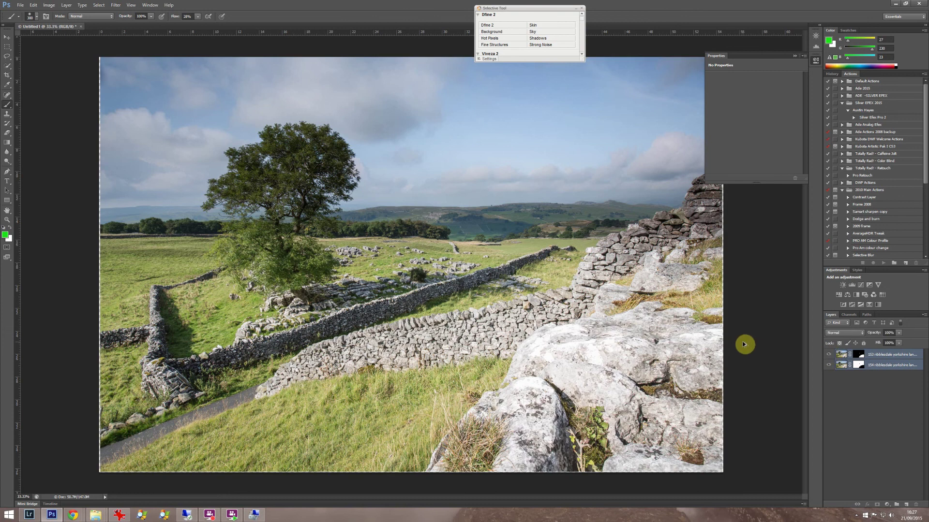
key(ctrl+plus)
key(ctrl+plus)
key(ctrl+plus)
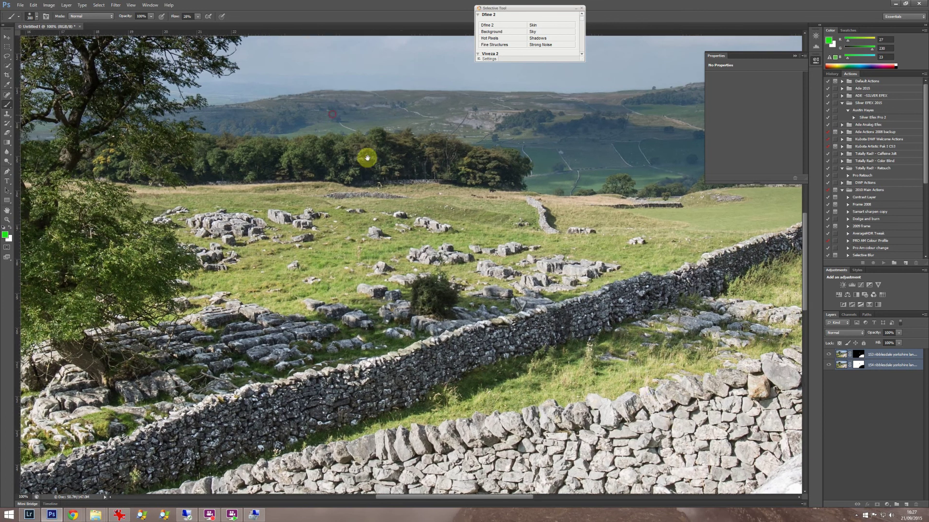
drag(365, 155, 572, 353)
drag(292, 284, 493, 229)
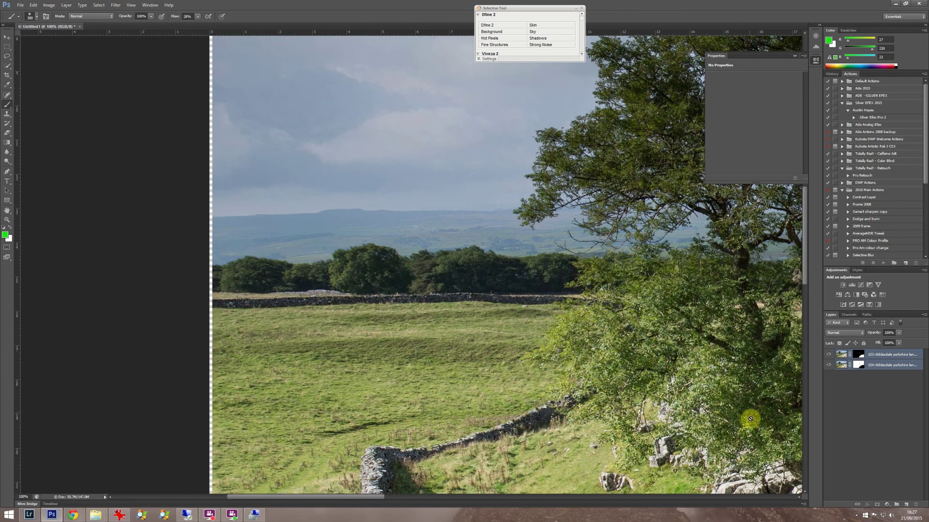
drag(749, 470, 356, 187)
drag(607, 294, 503, 212)
drag(536, 239, 626, 315)
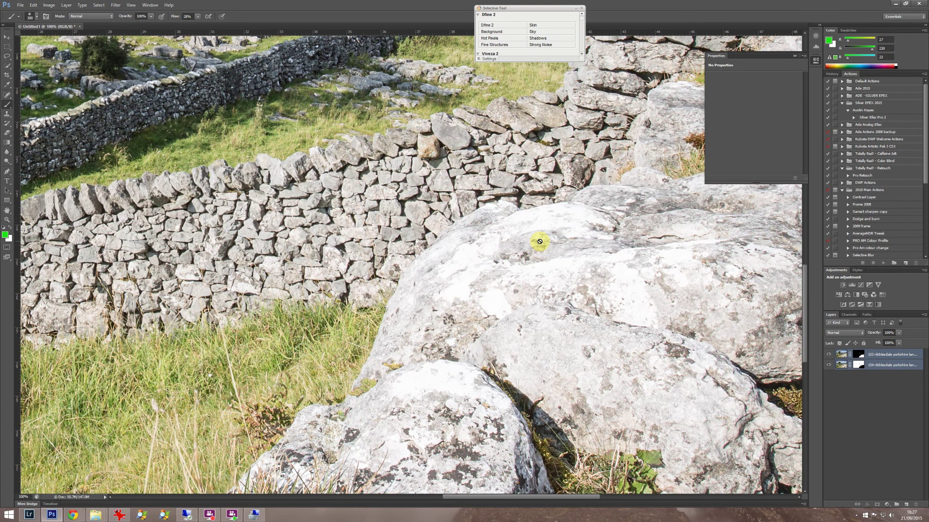
key(ctrl+minus)
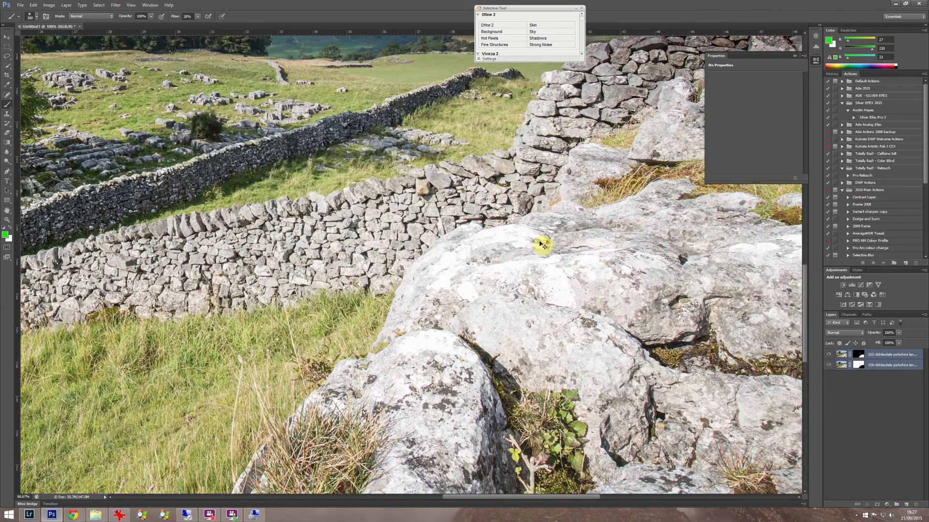
key(ctrl+minus)
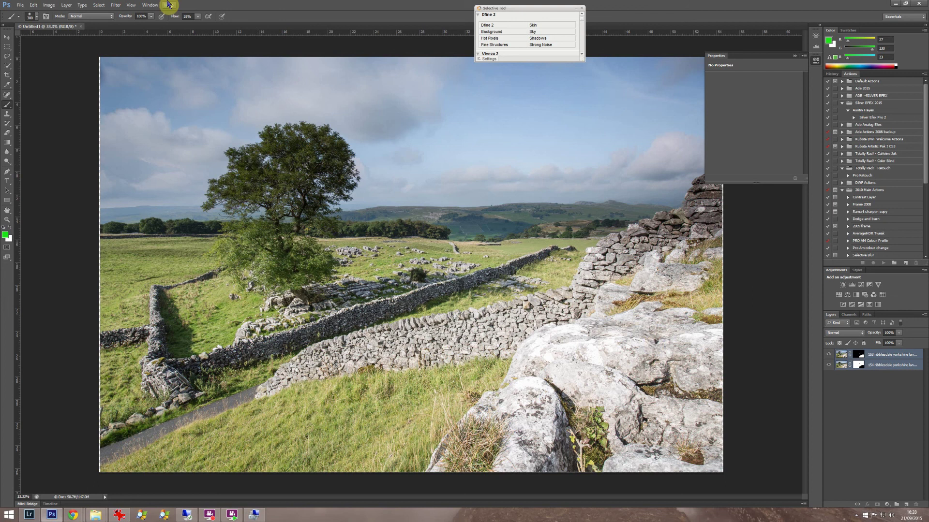
Step: Zoom out and crop a thin strip from the bottom-right edge of the blended image
key(ctrl+minus)
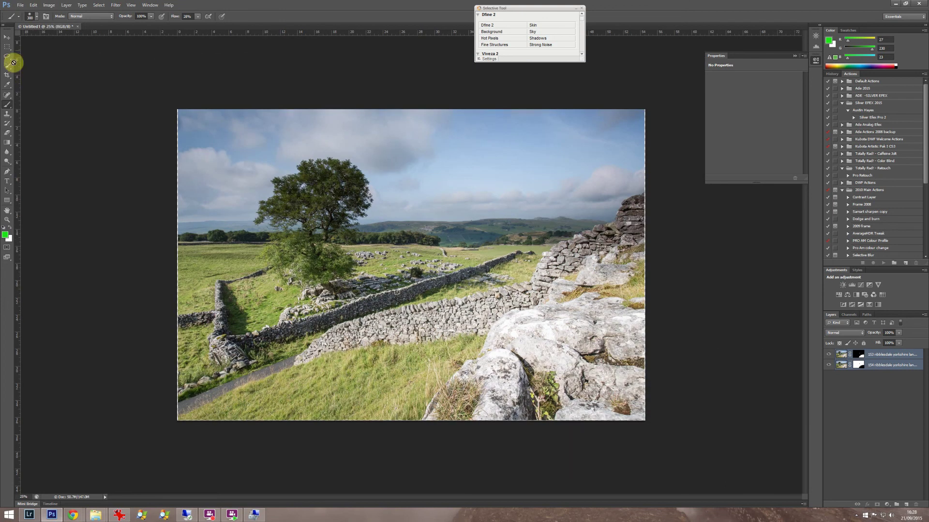
click(6, 76)
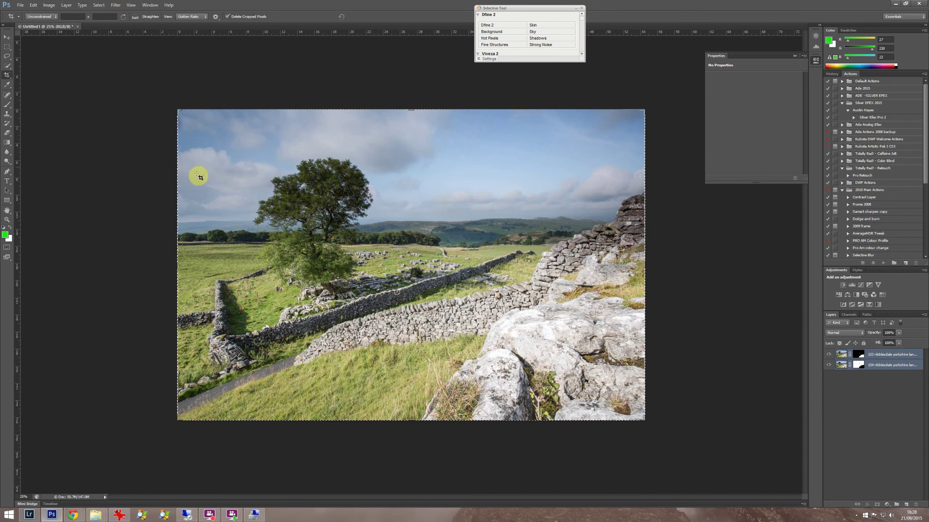
click(177, 111)
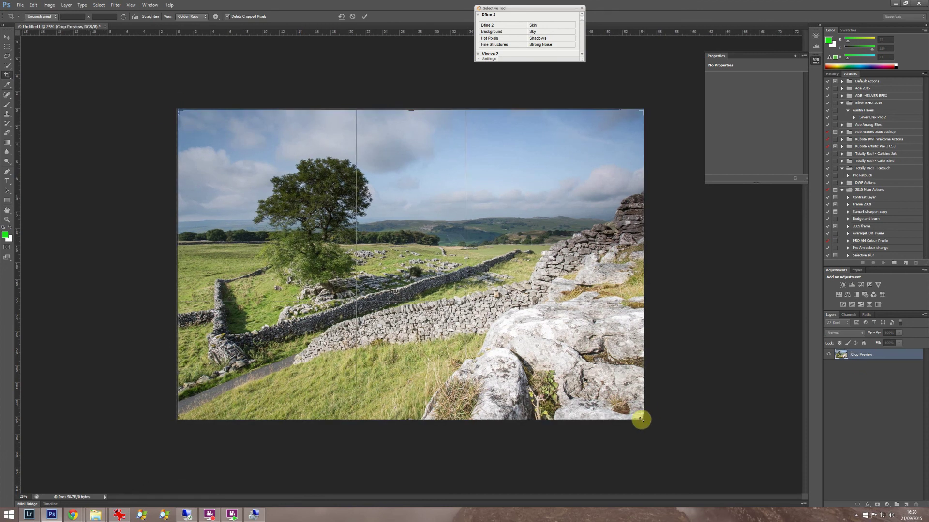
drag(640, 417, 638, 416)
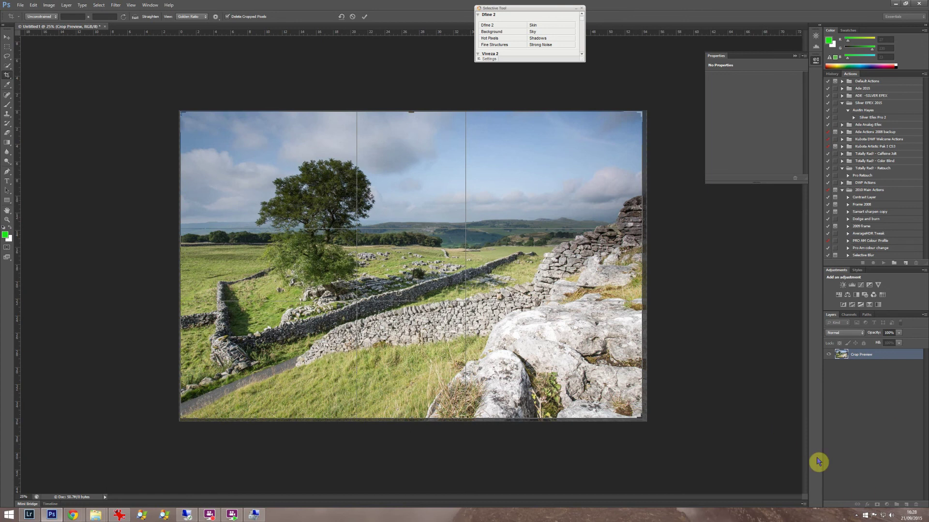
key(Return)
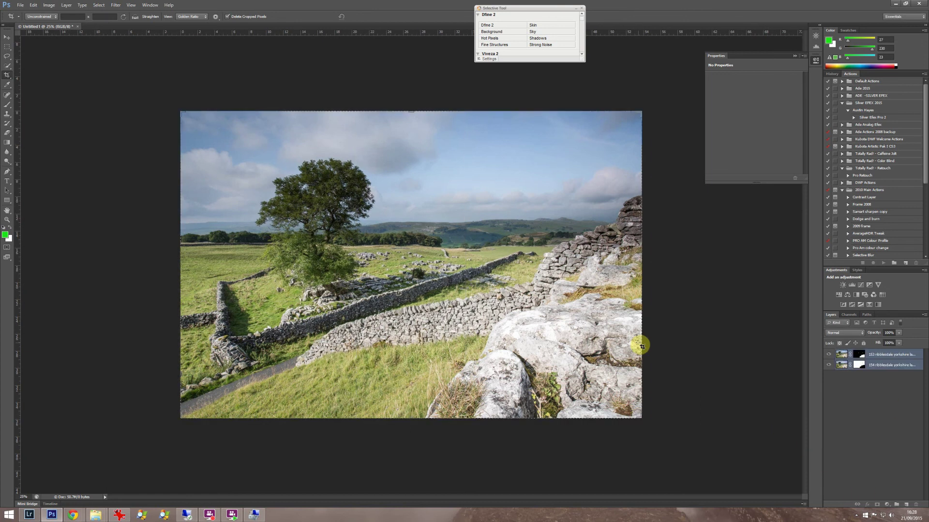